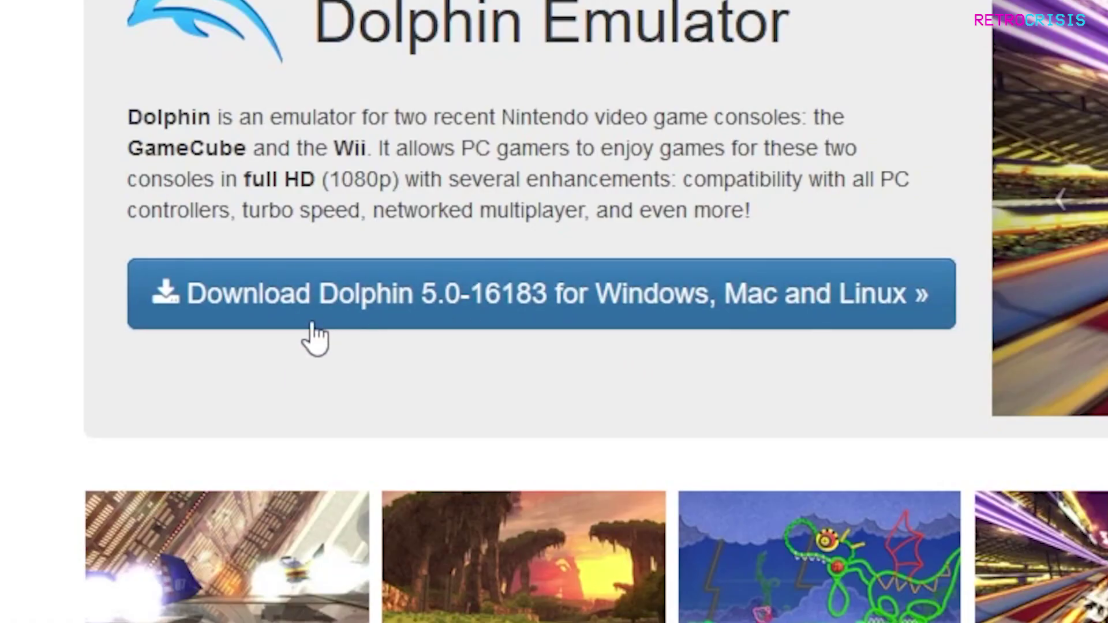
- Go to the dolphin-emu.org Download page and scroll to the Dolphin 5.0 Windows x64 stable release
click(531, 322)
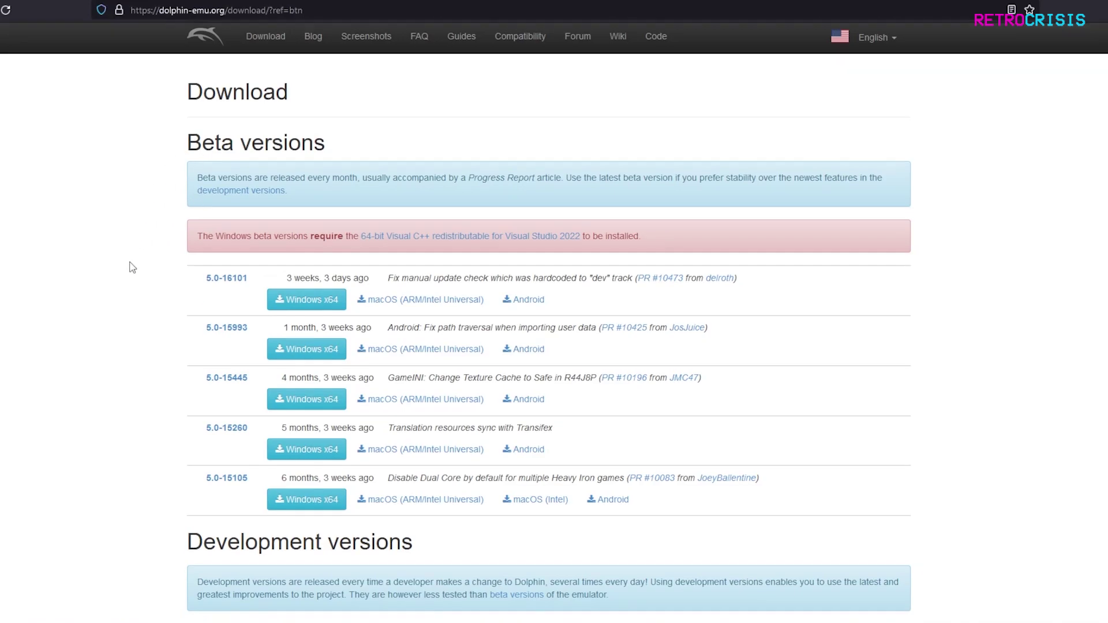
scroll(133, 267, down, 5)
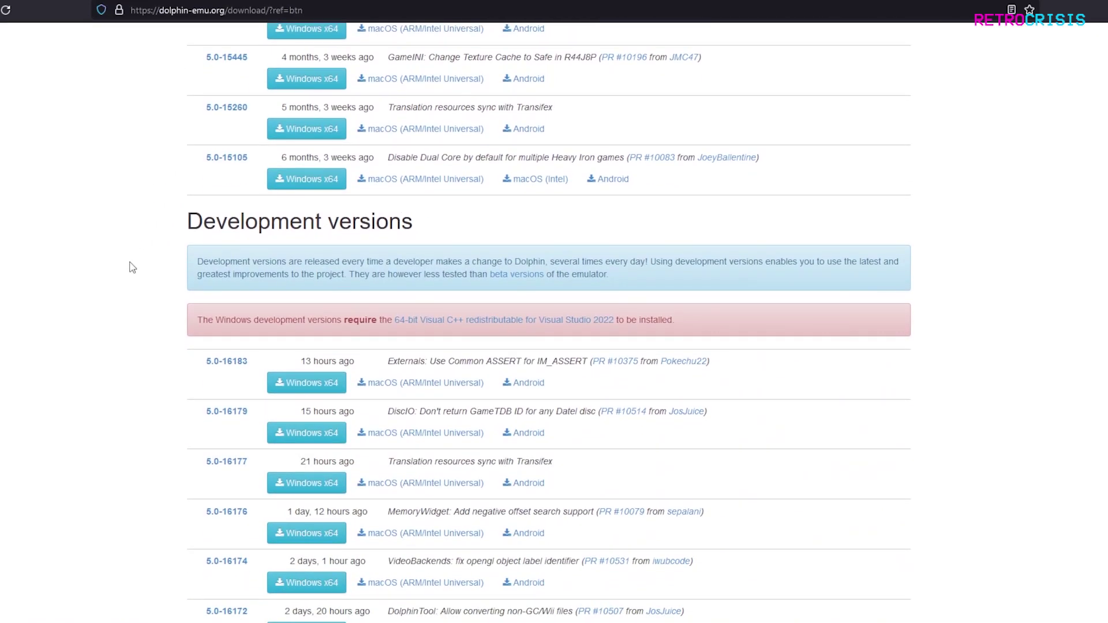
scroll(132, 267, down, 12)
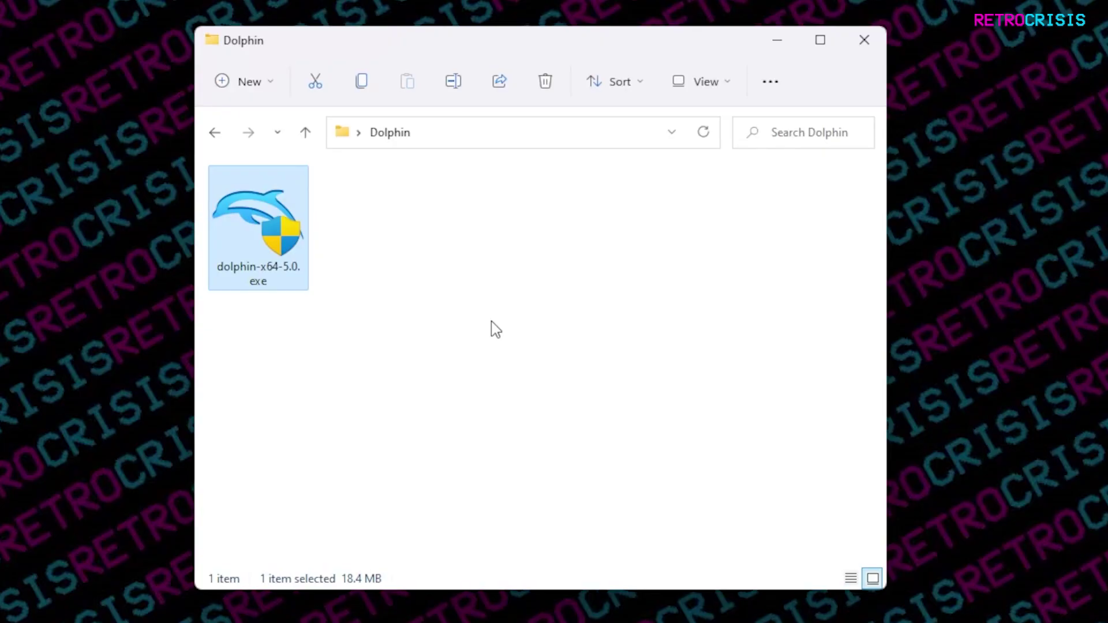
- Launch dolphin-x64-5.0.exe from the Dolphin folder so the Installer Language prompt appears
right_click(292, 229)
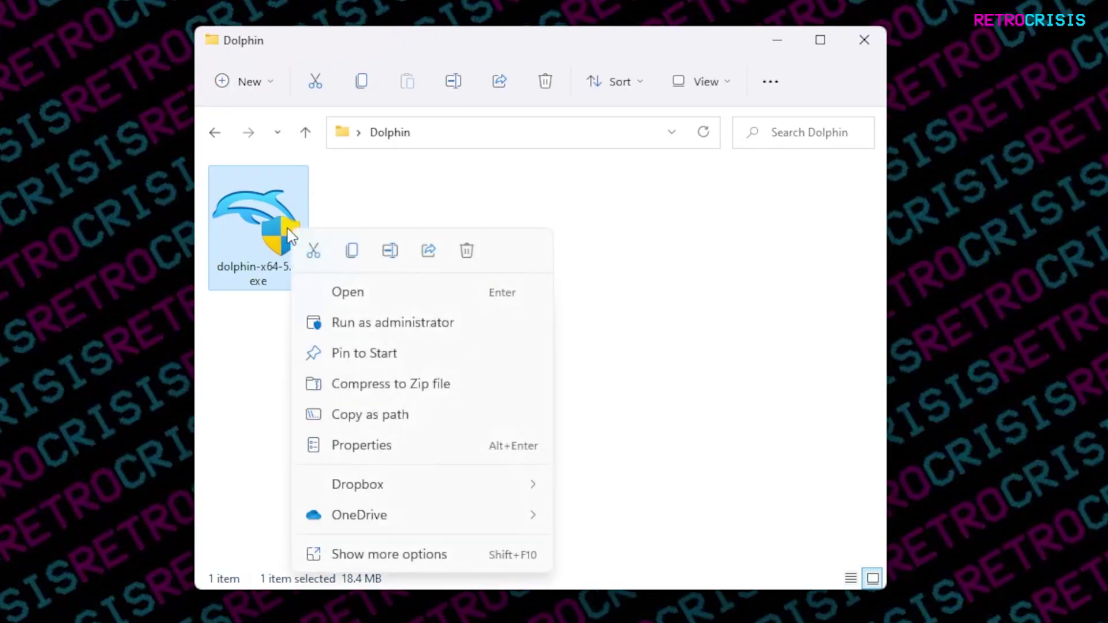
click(479, 322)
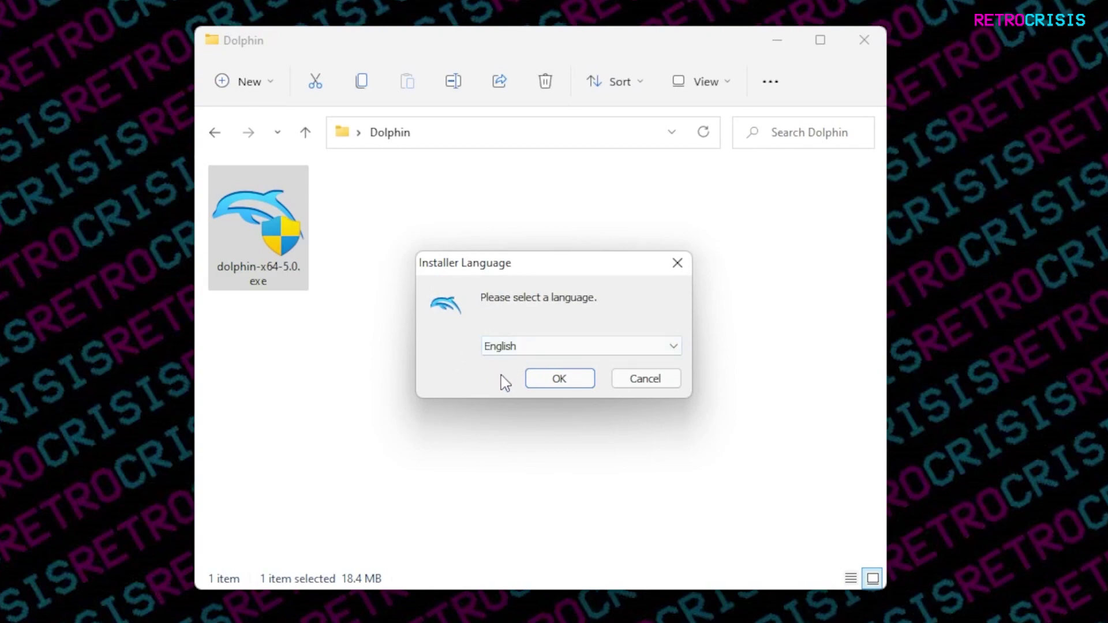
- Install Dolphin in English, accepting the license and default components, into C:\Program Files\Dolphin, then finish
click(558, 384)
drag(759, 287, 755, 388)
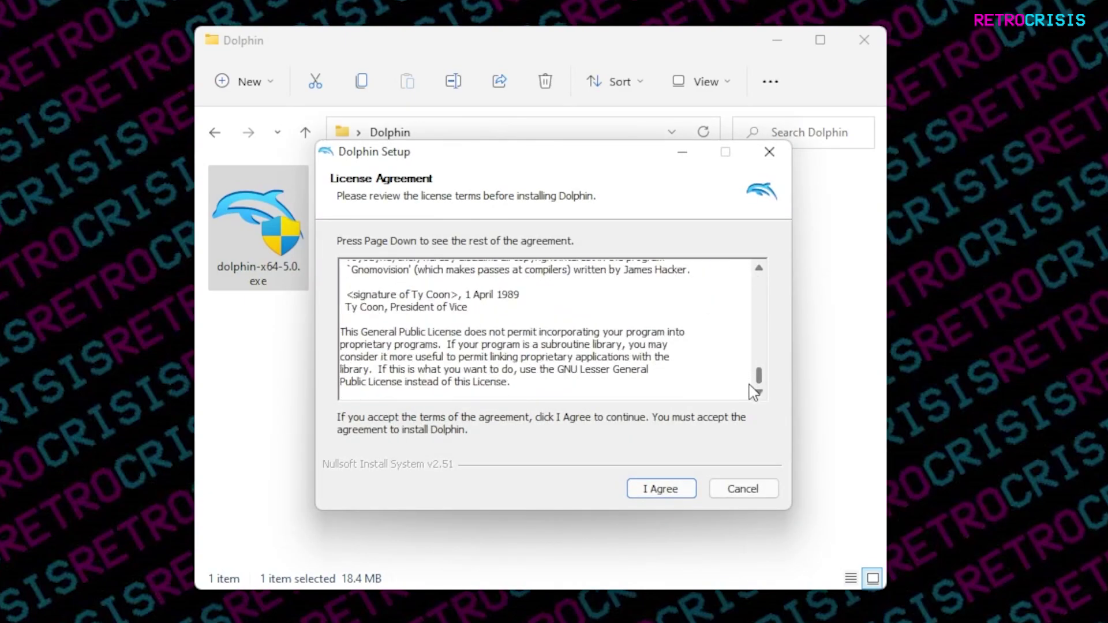
click(661, 489)
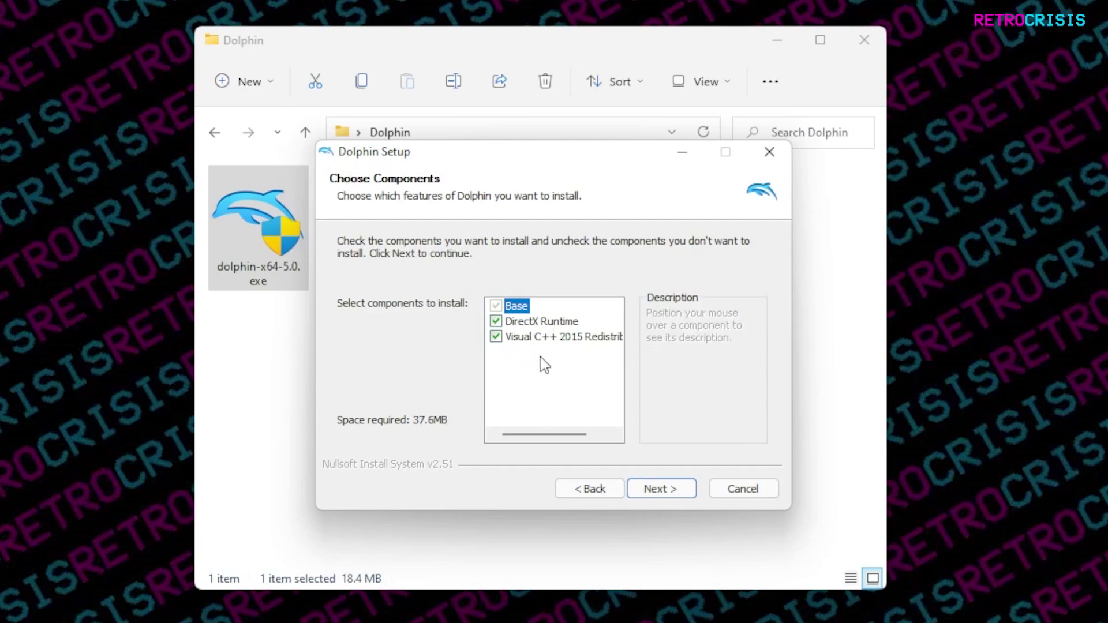
drag(544, 434, 519, 435)
click(680, 494)
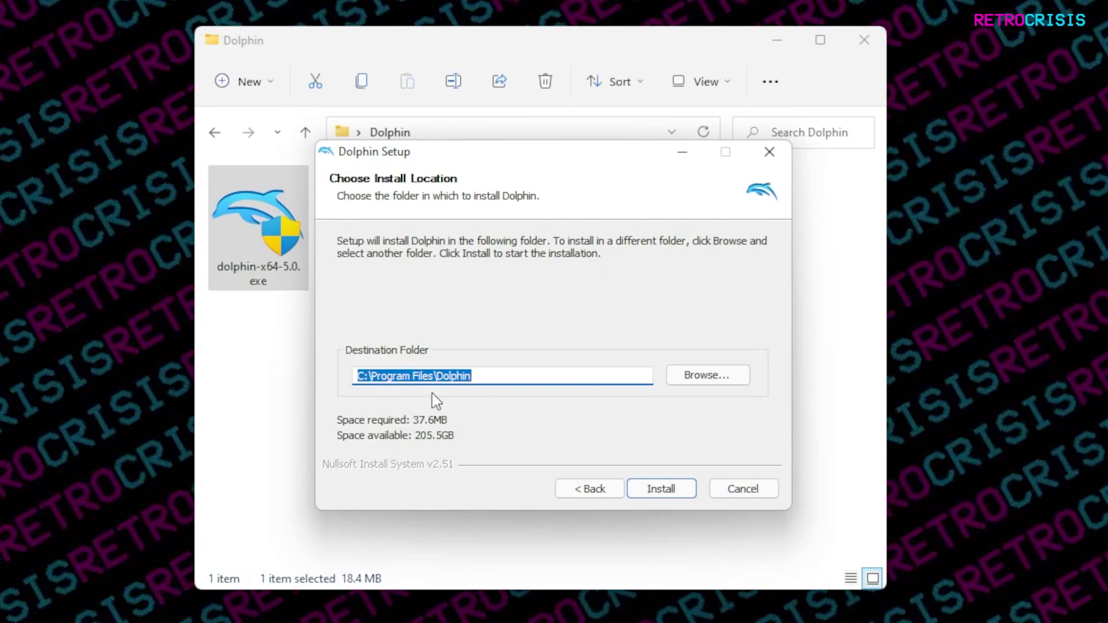
click(673, 492)
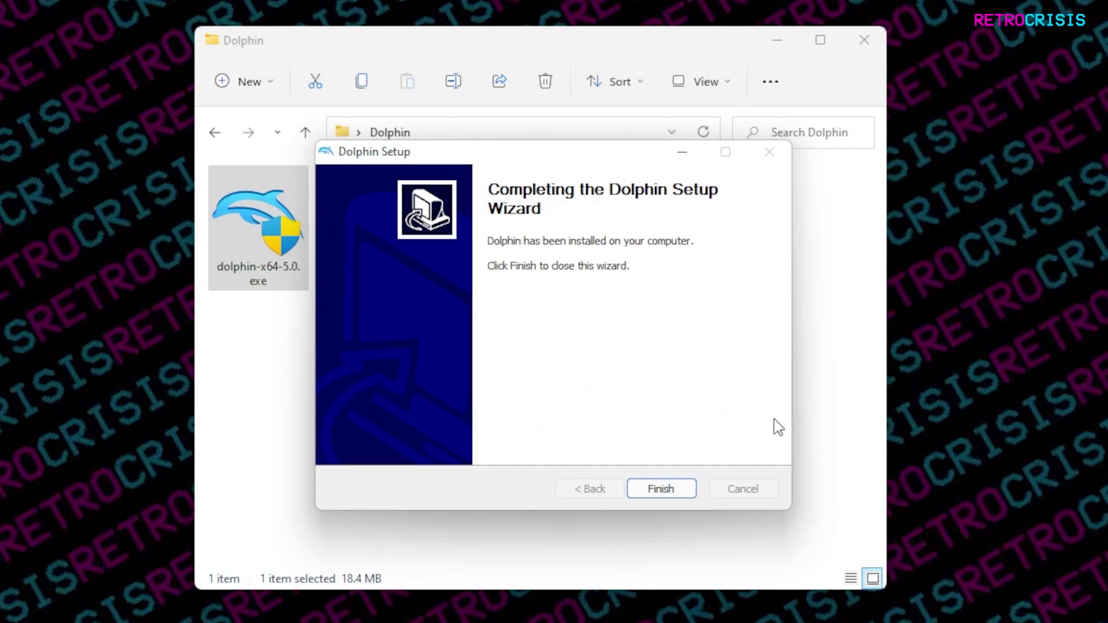
click(664, 490)
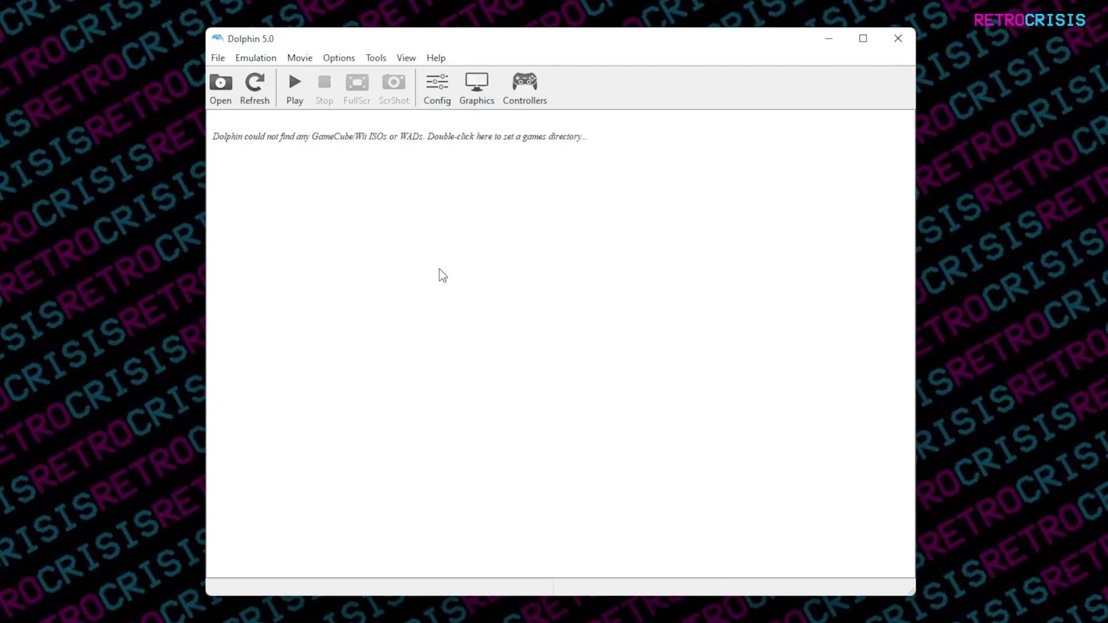
- Add the Nintendo Wii and Nintendo Gamecube folders as ISO directories under Configure > Paths and confirm
click(332, 57)
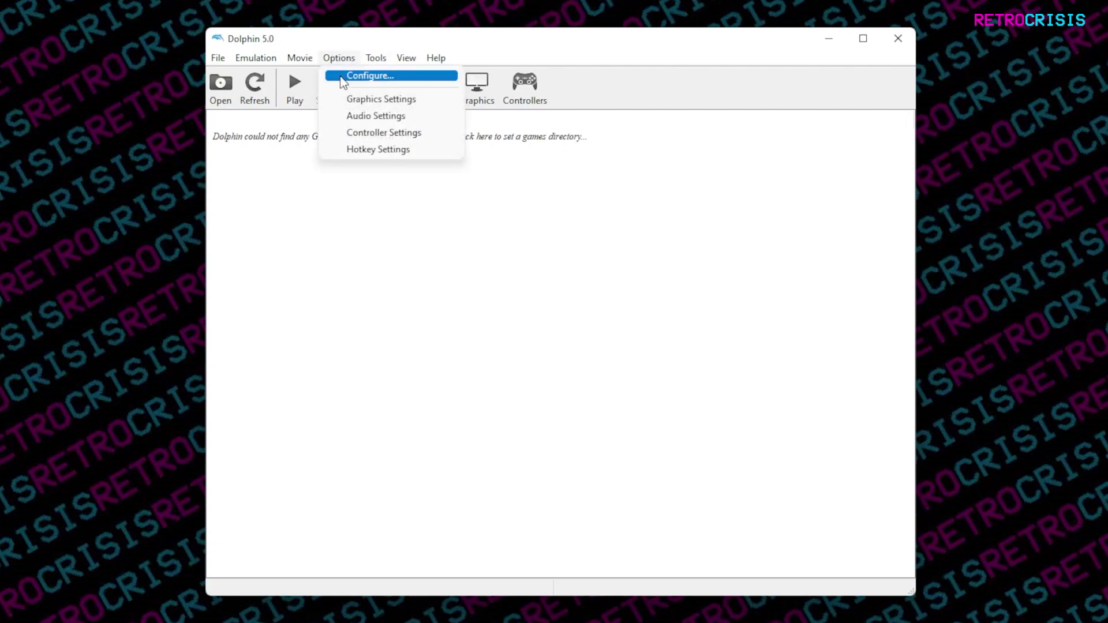
click(344, 80)
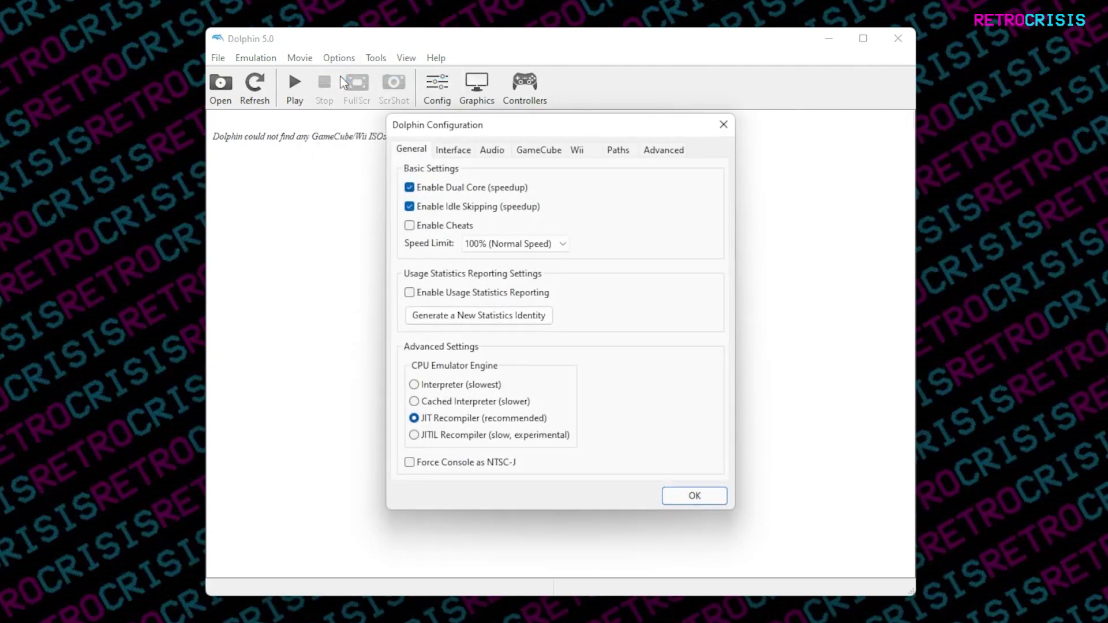
click(618, 151)
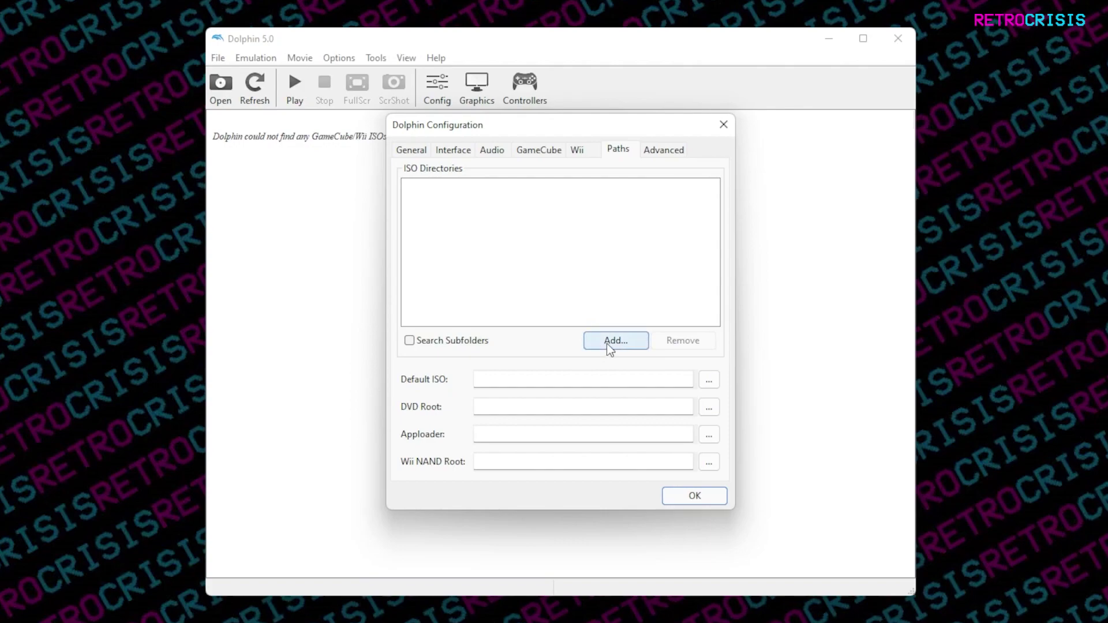
click(607, 344)
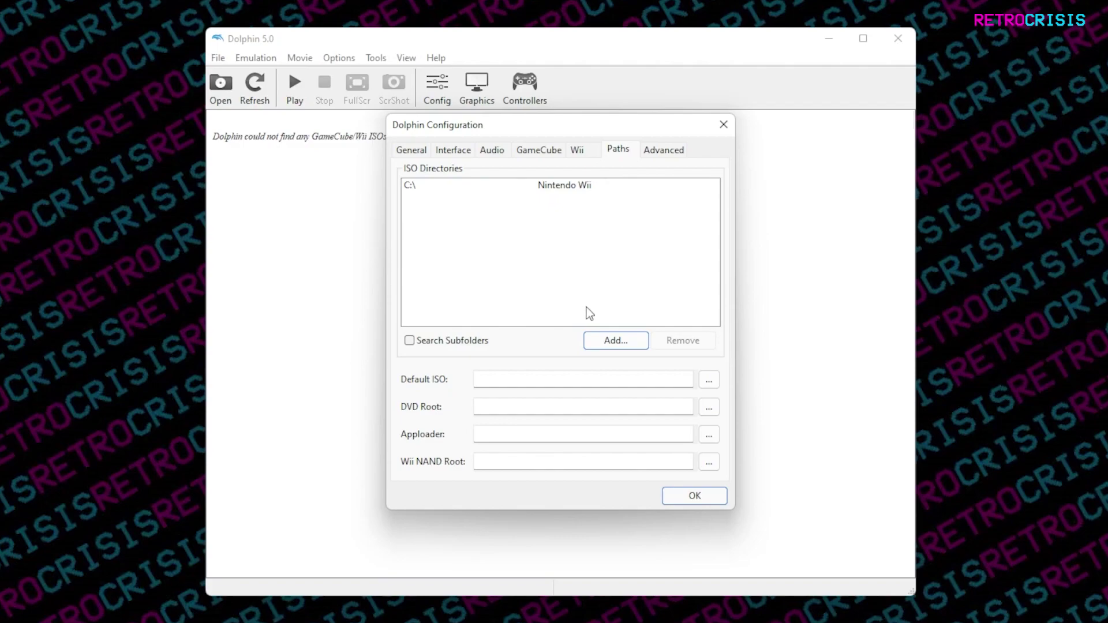
click(597, 345)
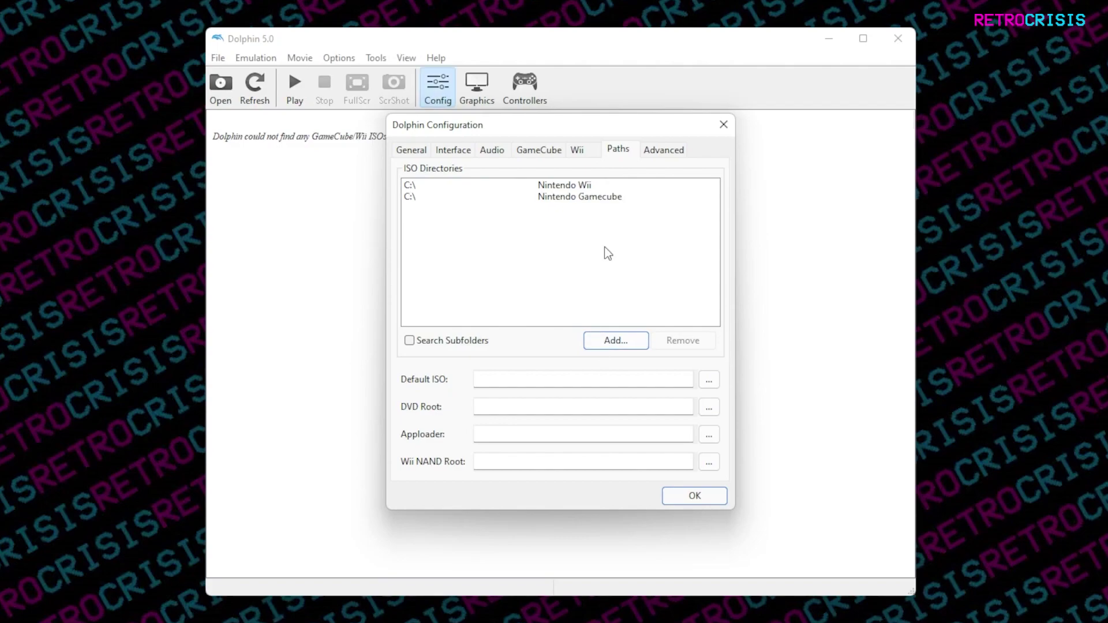
click(701, 495)
click(701, 495)
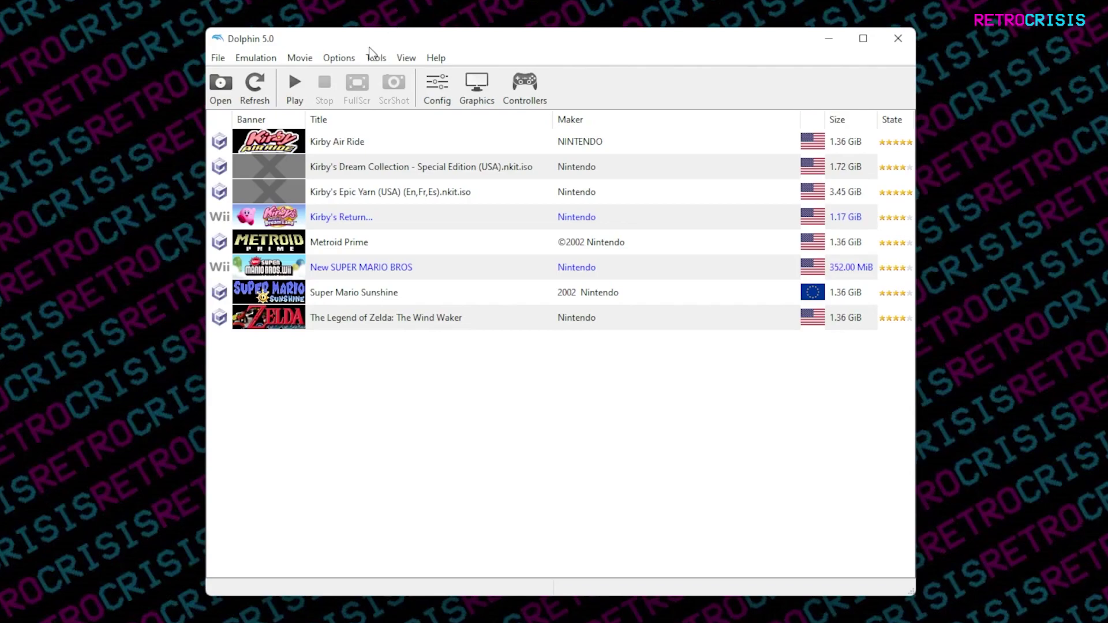
- Map the Port 1 GameCube Standard Controller to the DInput Wireless Gamepad and save
click(349, 61)
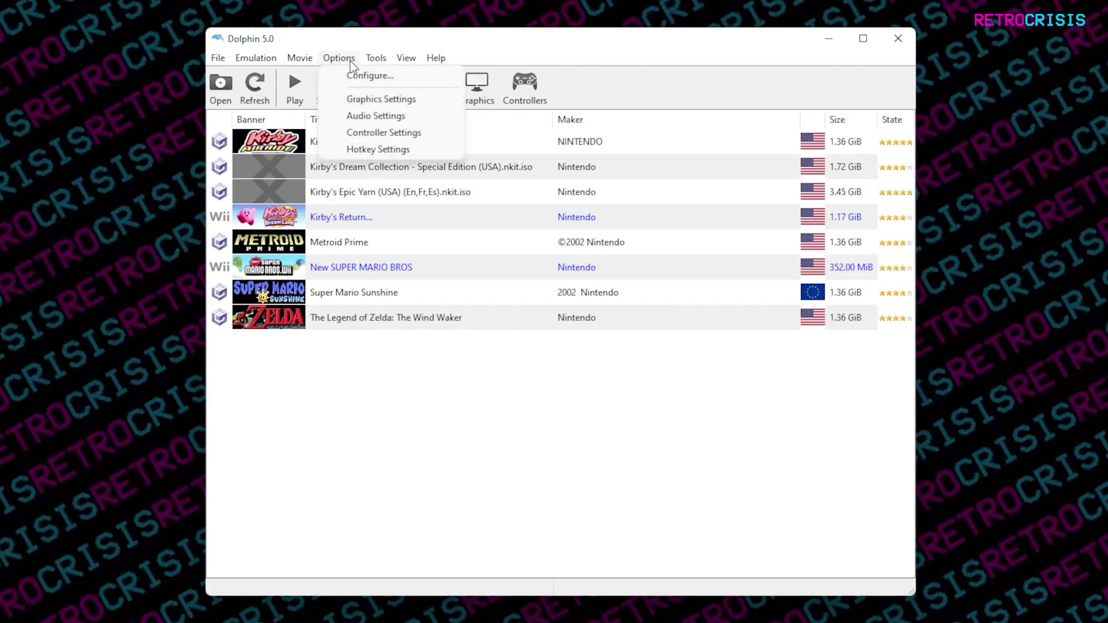
click(443, 135)
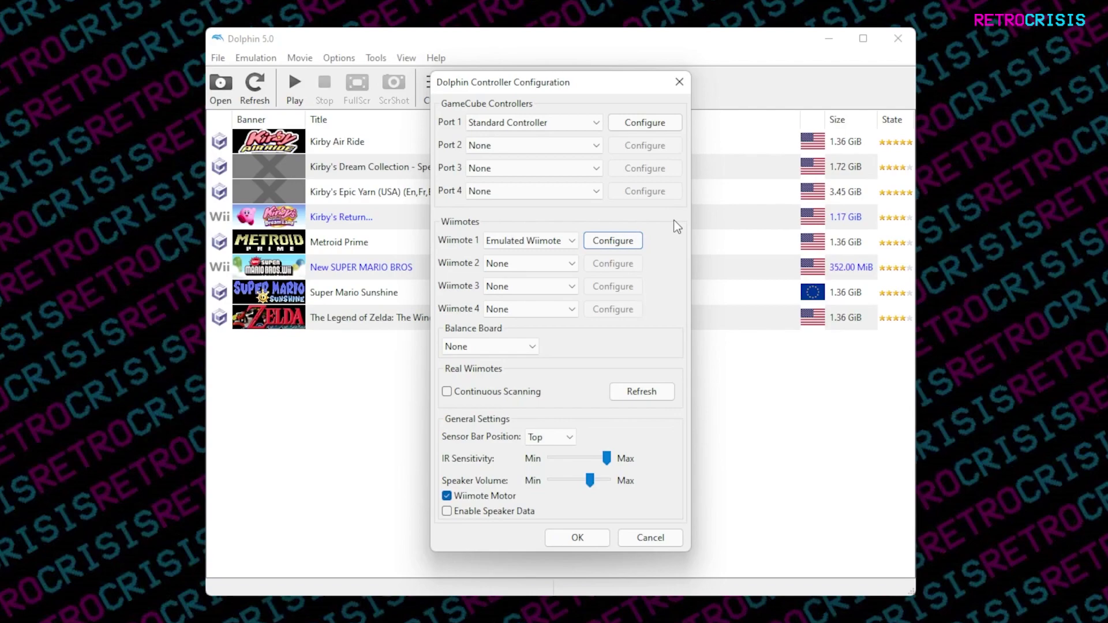
click(647, 123)
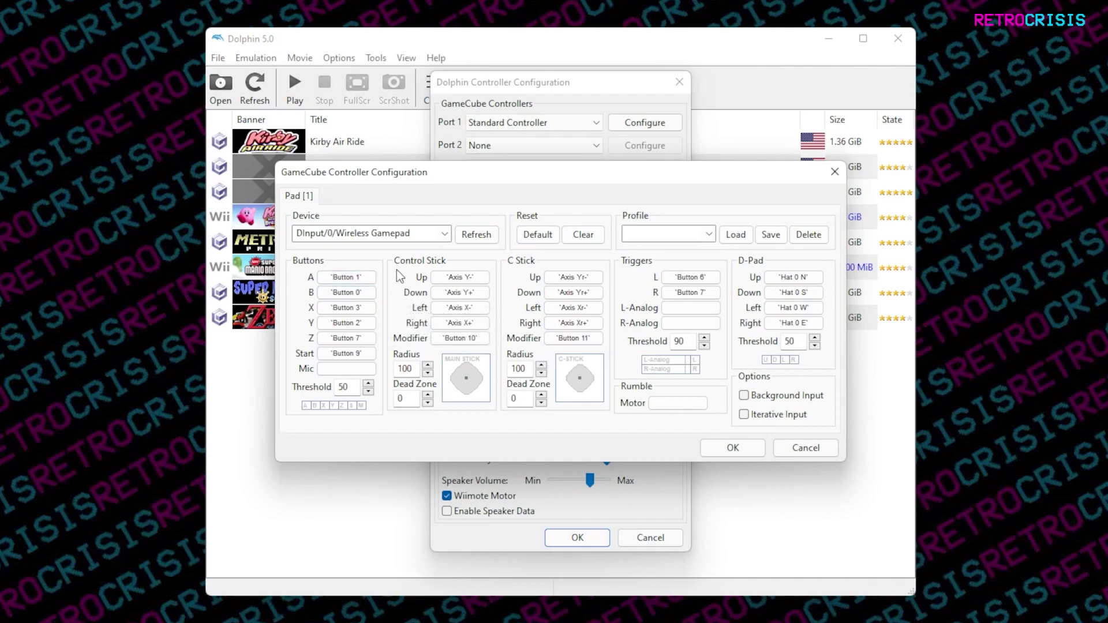
click(629, 233)
click(728, 449)
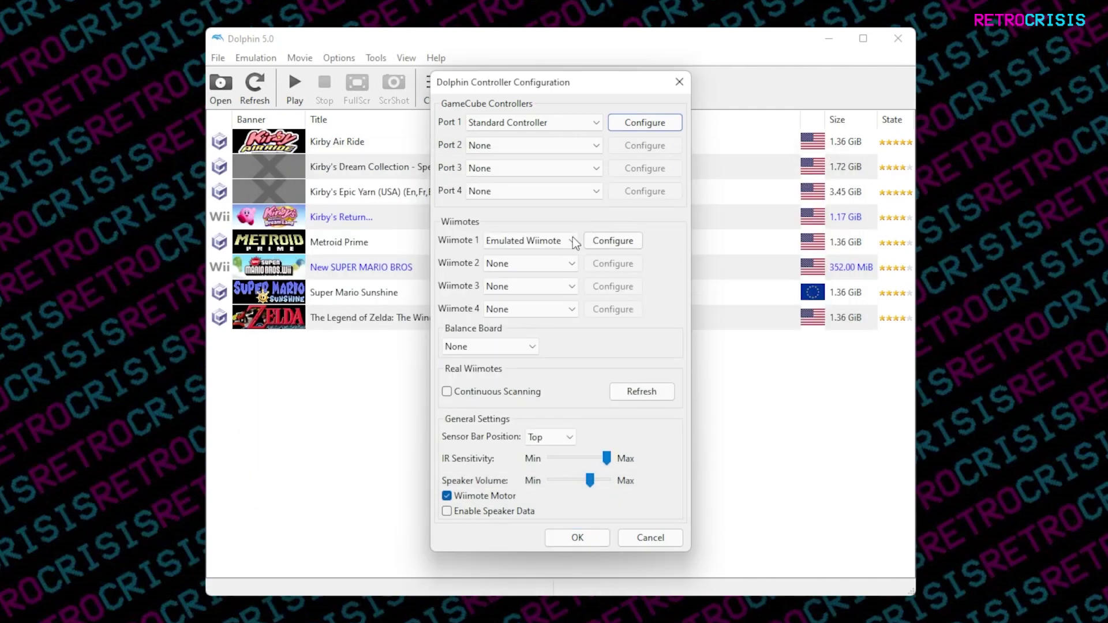
- Review the Emulated Wiimote 1 keyboard-and-mouse mapping, then close Controller Configuration with OK
click(601, 242)
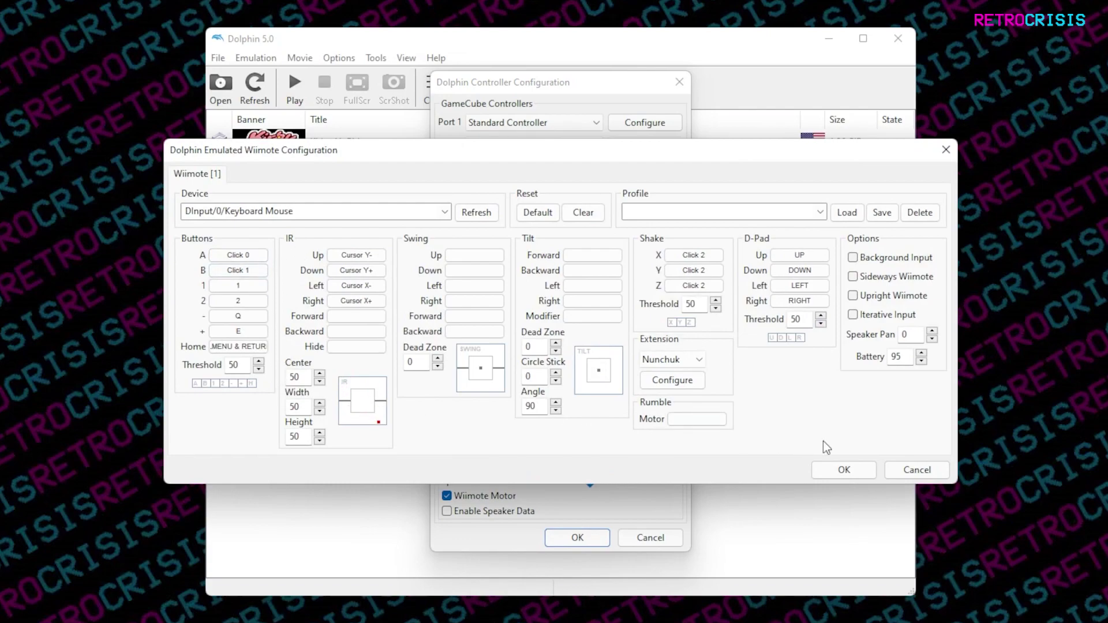
click(844, 477)
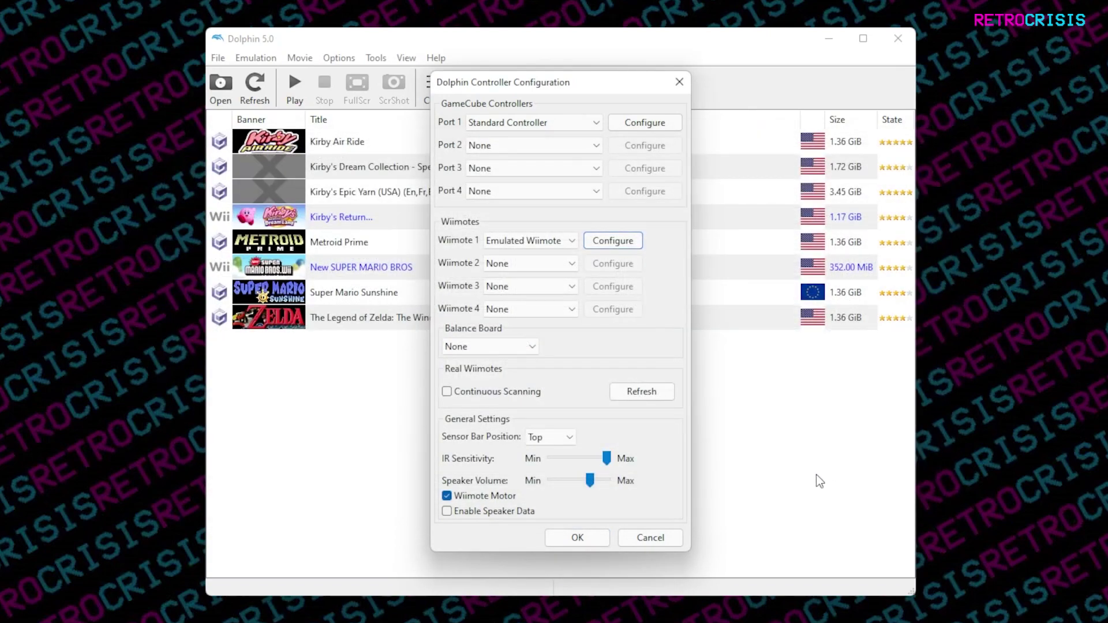
click(586, 539)
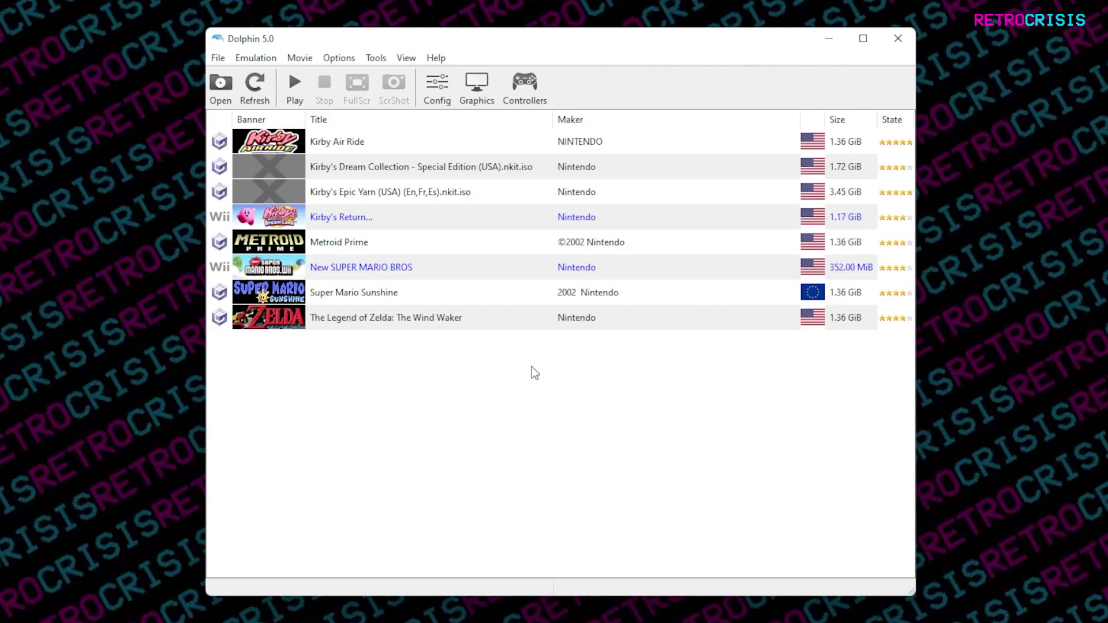
- Set Enhancements > Internal Resolution to 6x Native (3840x3168) for 4K and close Graphics settings
click(342, 59)
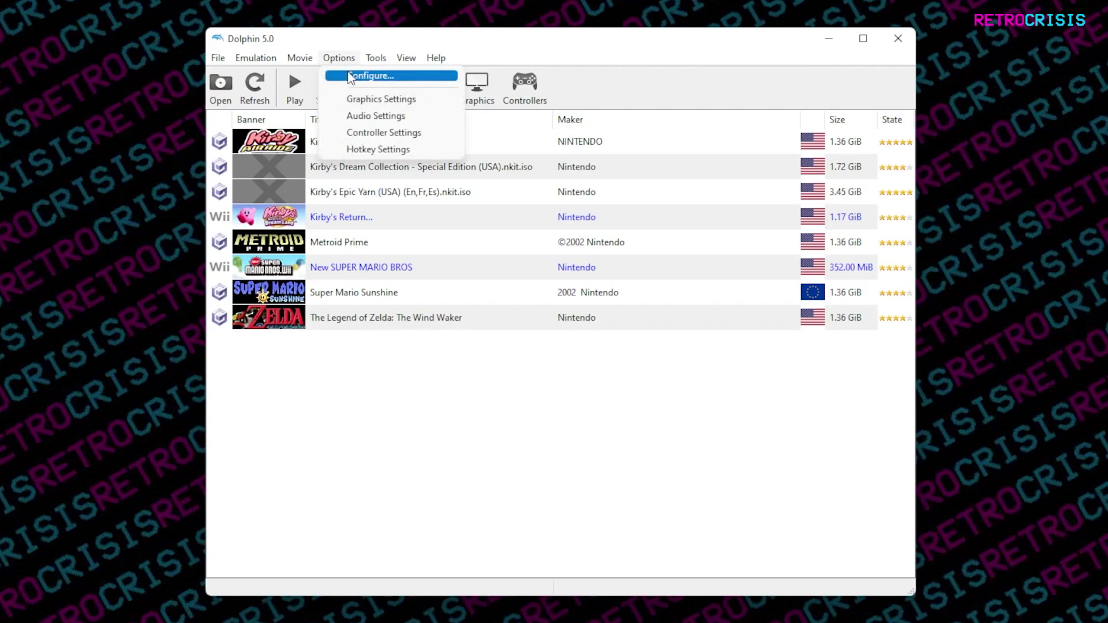
click(355, 104)
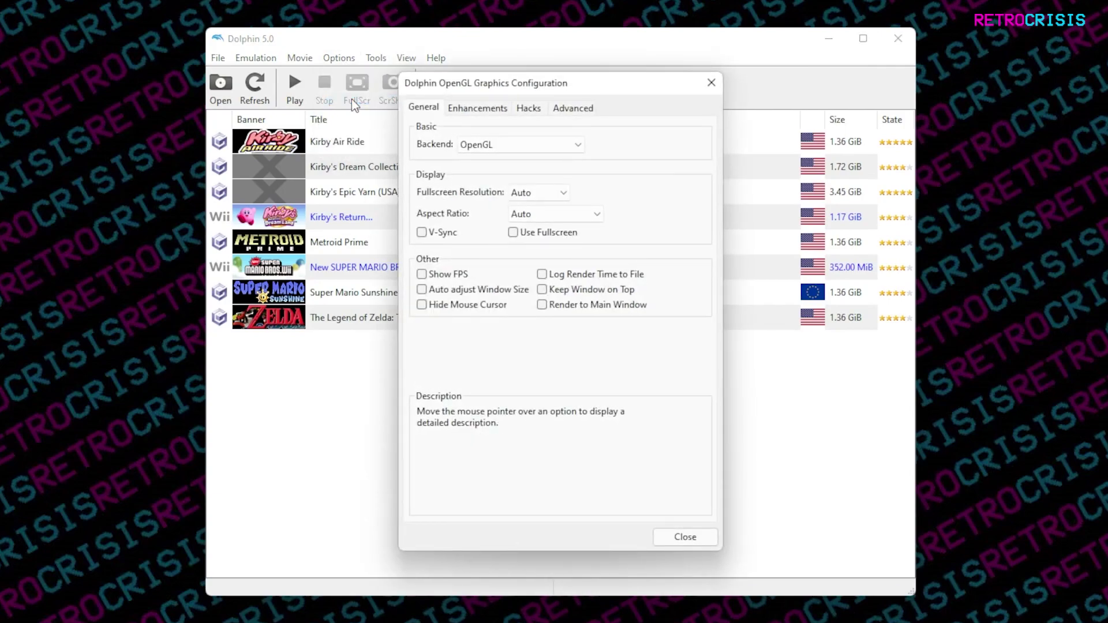
click(474, 109)
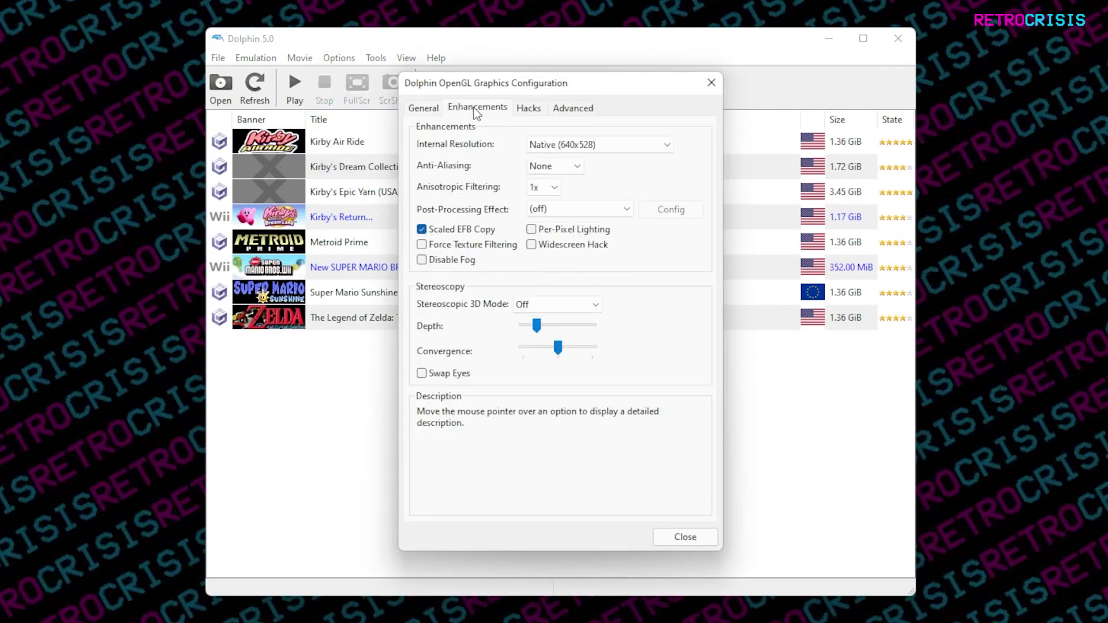
mouse_move(600, 146)
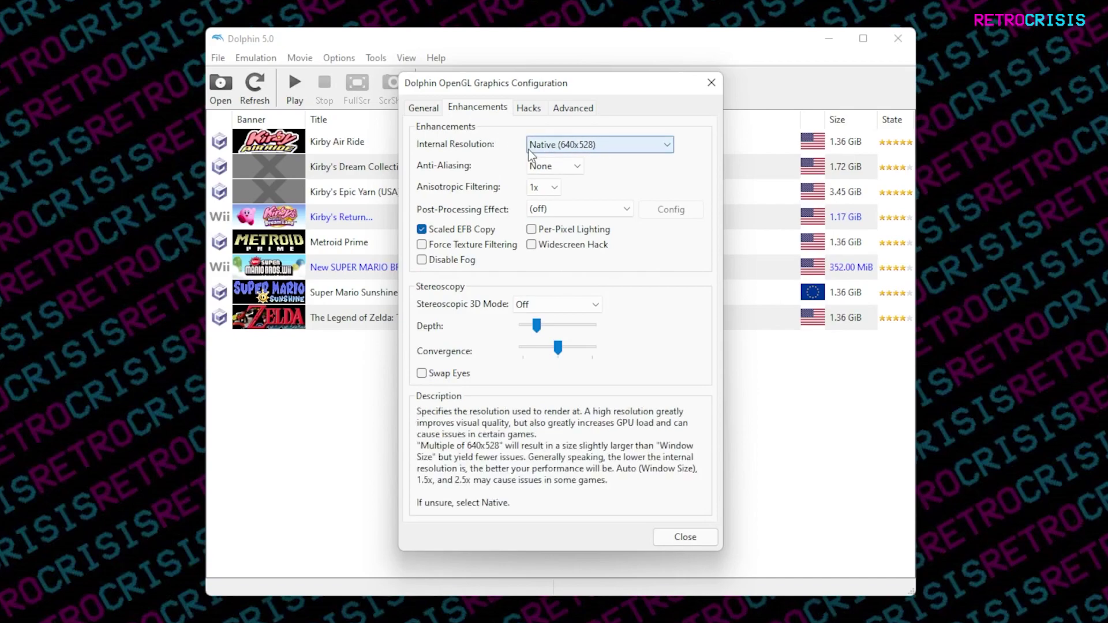
click(667, 145)
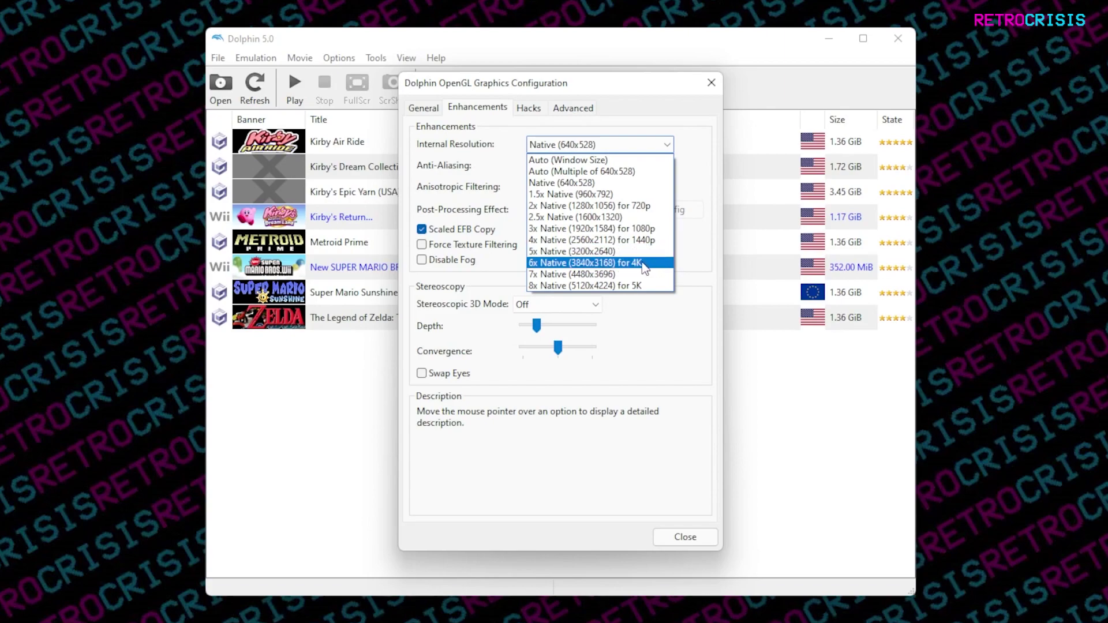
click(645, 263)
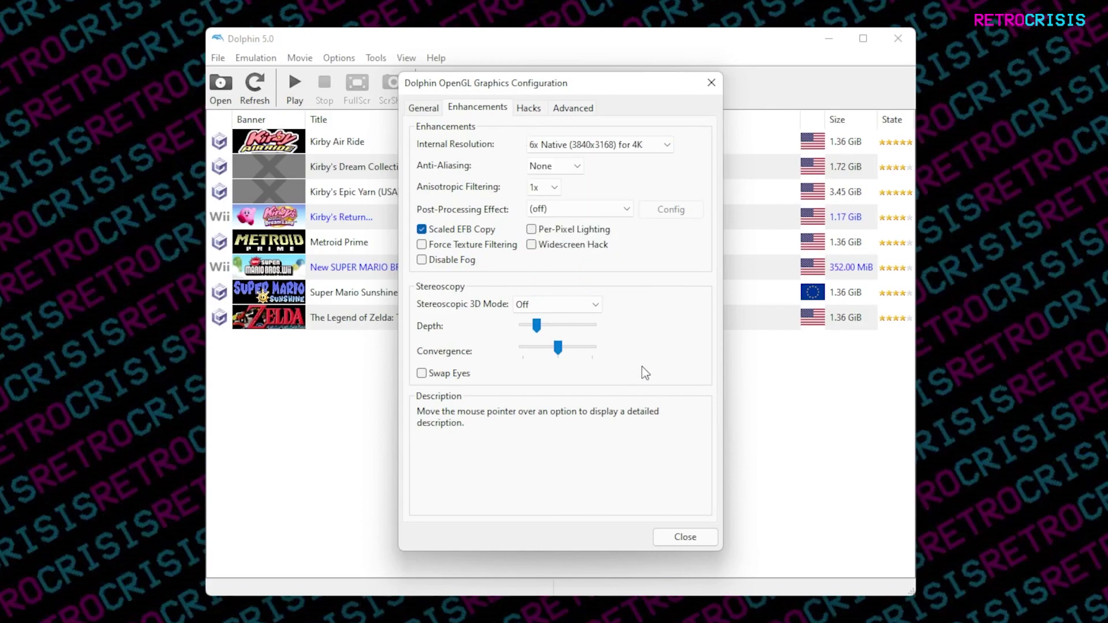
click(685, 537)
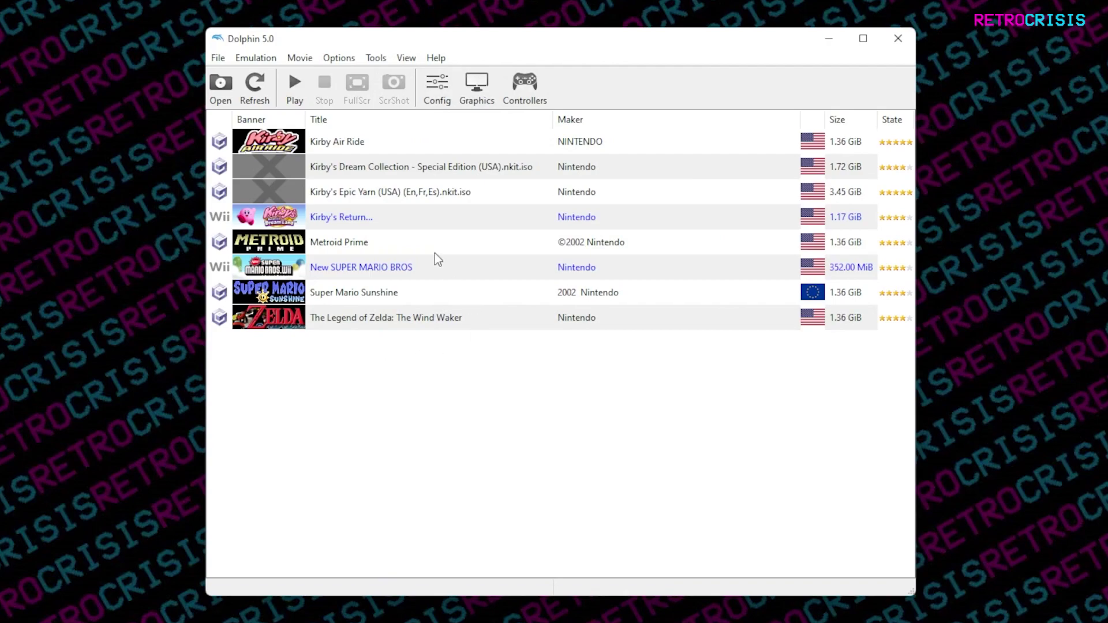
- Select the New SUPER MARIO BROS row in the game library
click(401, 267)
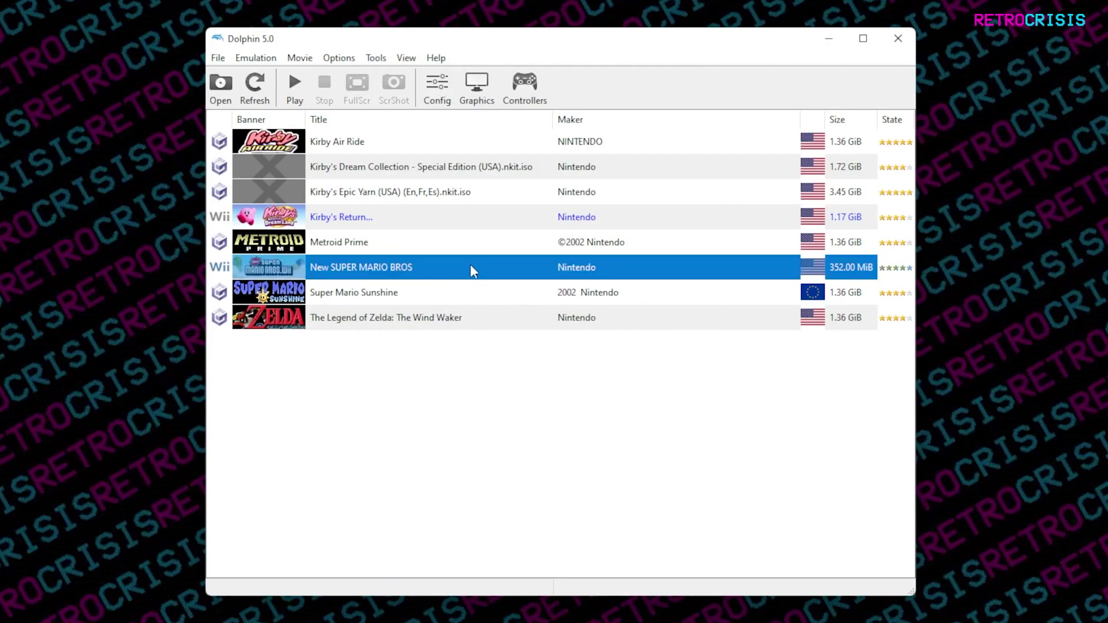